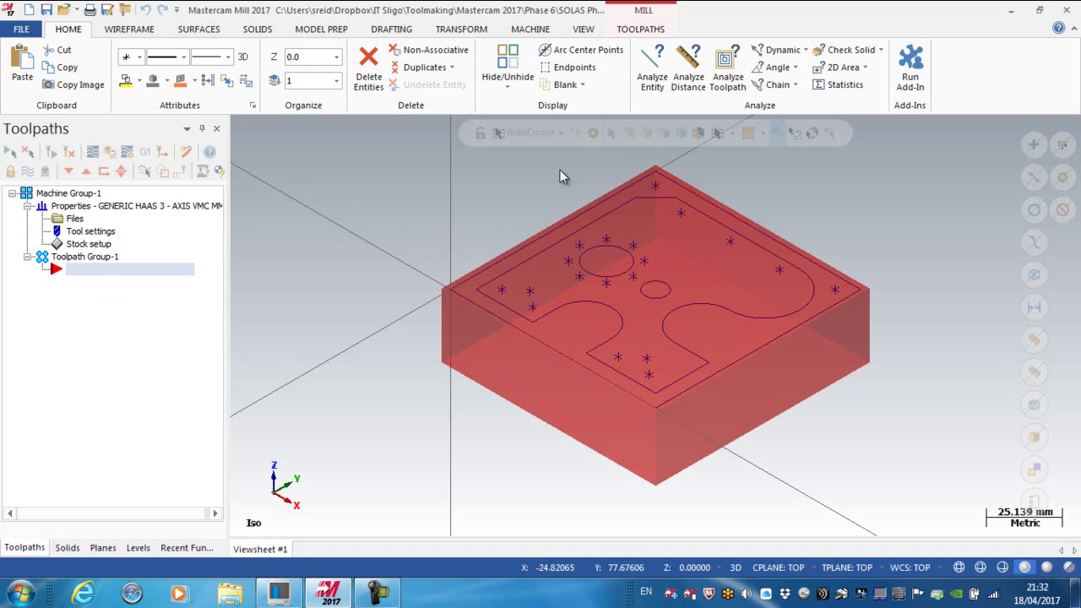
Start a 2D Facing toolpath with the default NC name, bounded by the defined stock
click(628, 31)
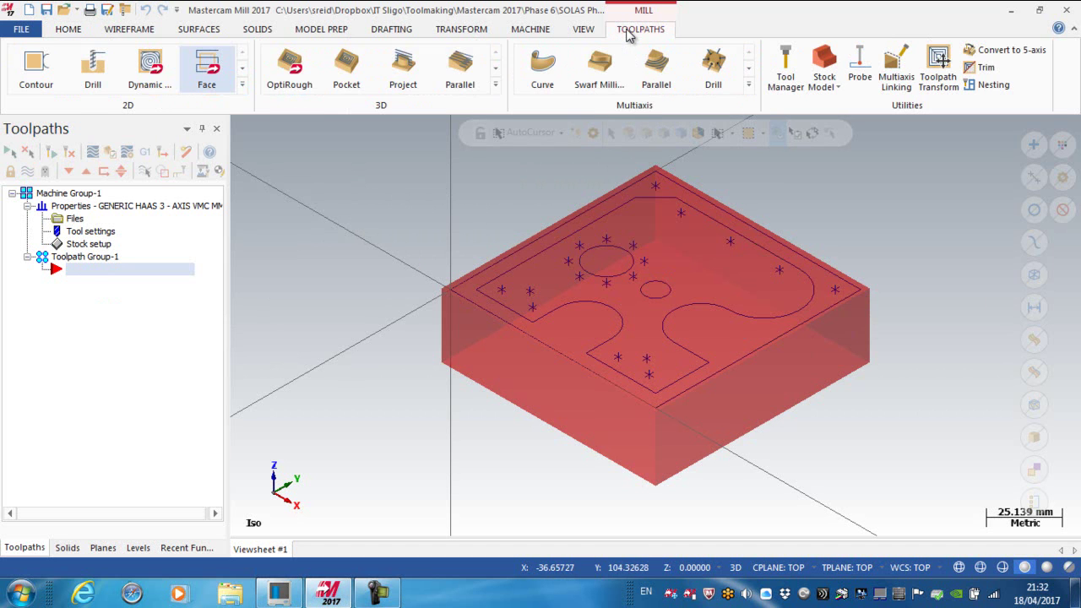
click(208, 71)
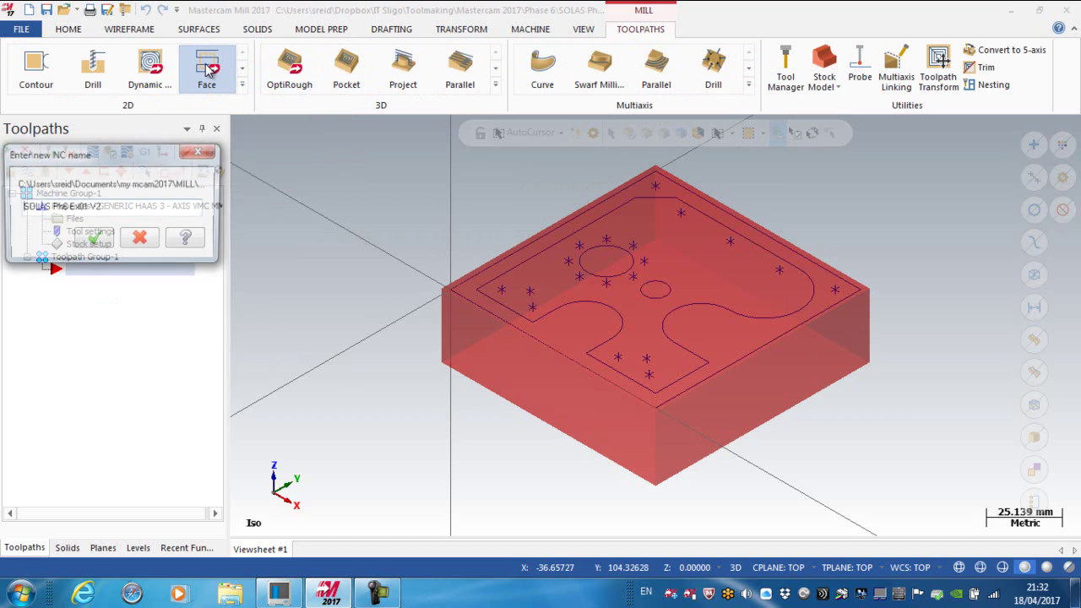
click(92, 243)
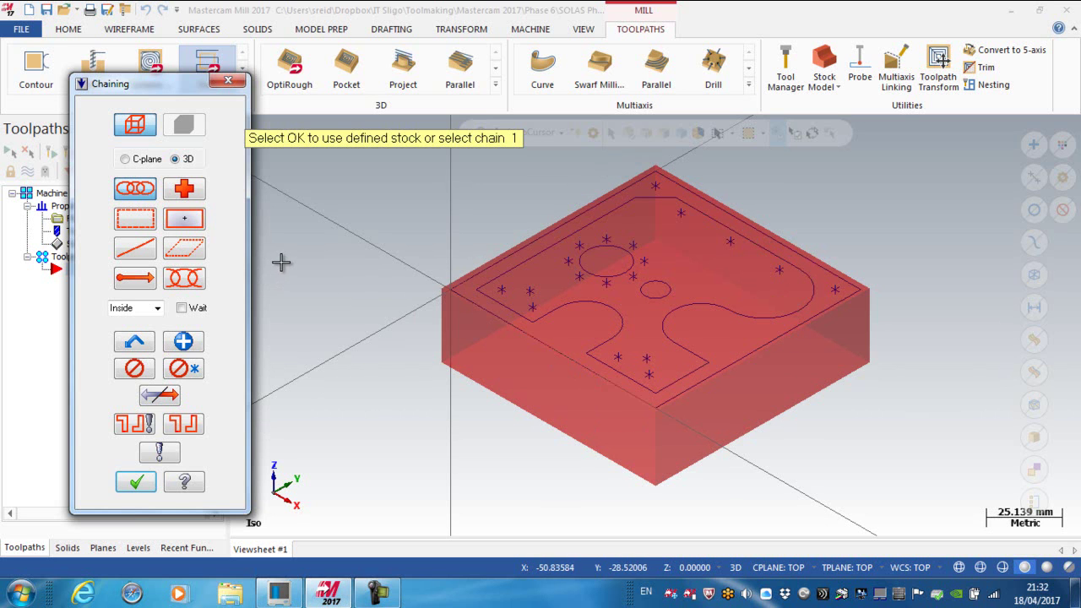
click(136, 482)
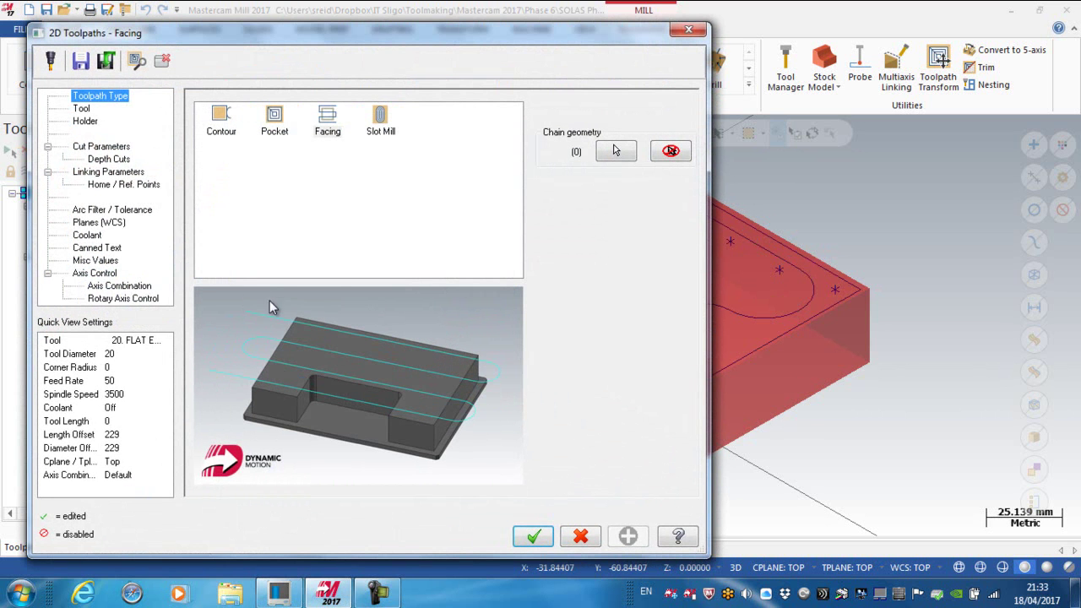
Filter the tool library to face mills and assign the 63 mm FACE MILL - 63/71
click(81, 109)
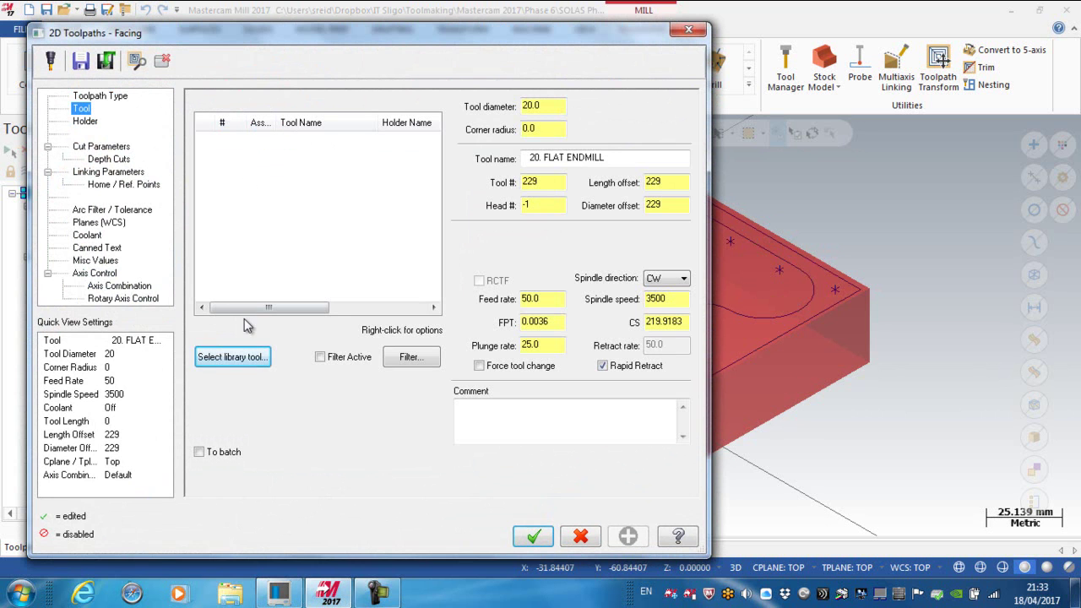
click(224, 358)
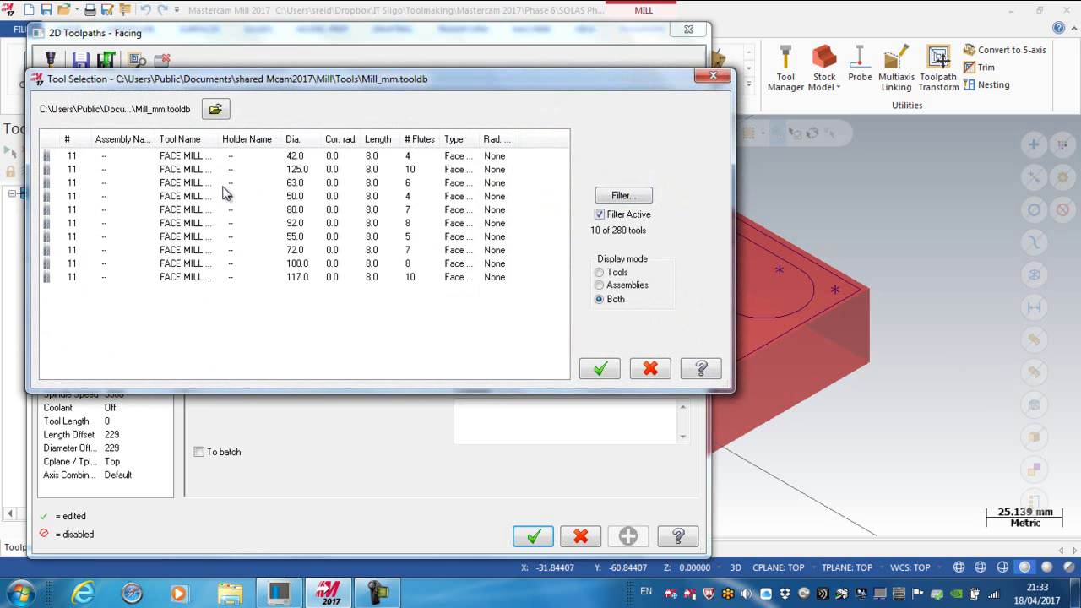
click(623, 196)
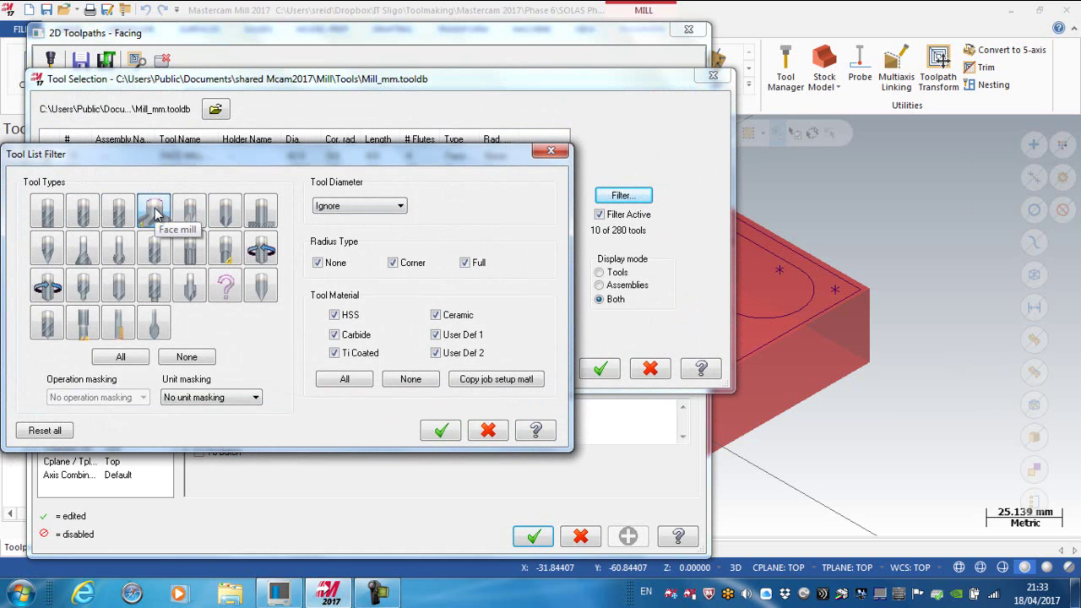
click(121, 357)
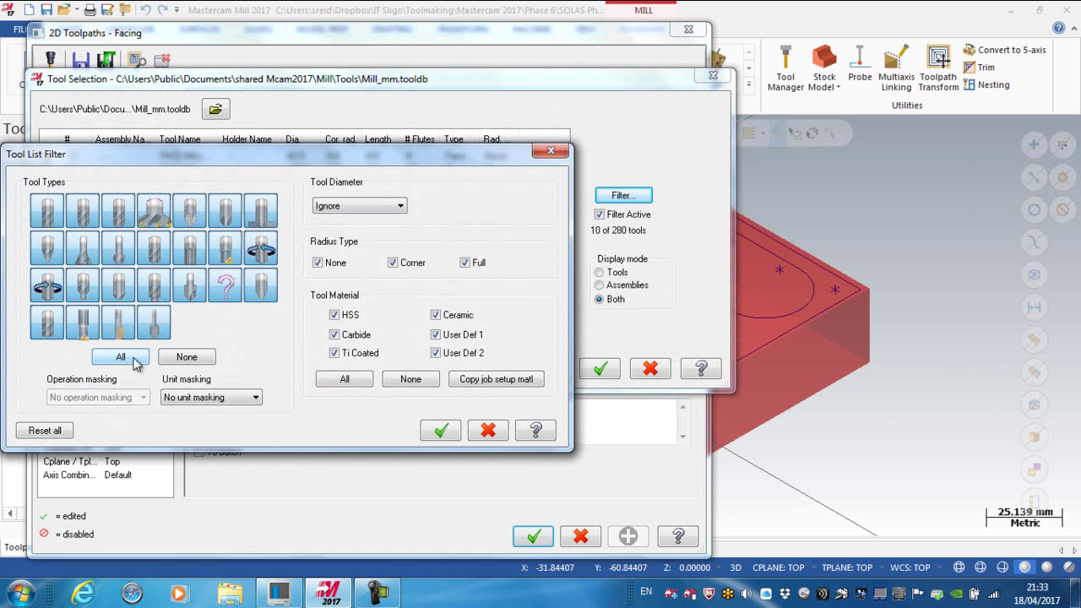
click(441, 431)
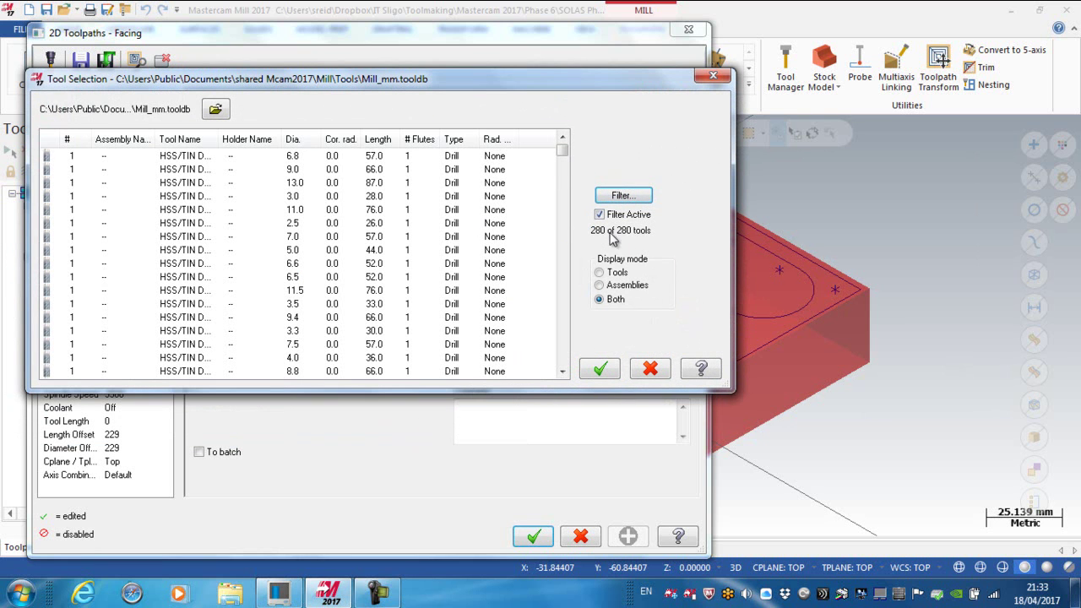
mouse_move(563, 155)
mouse_down()
mouse_move(558, 353)
mouse_move(551, 150)
mouse_up()
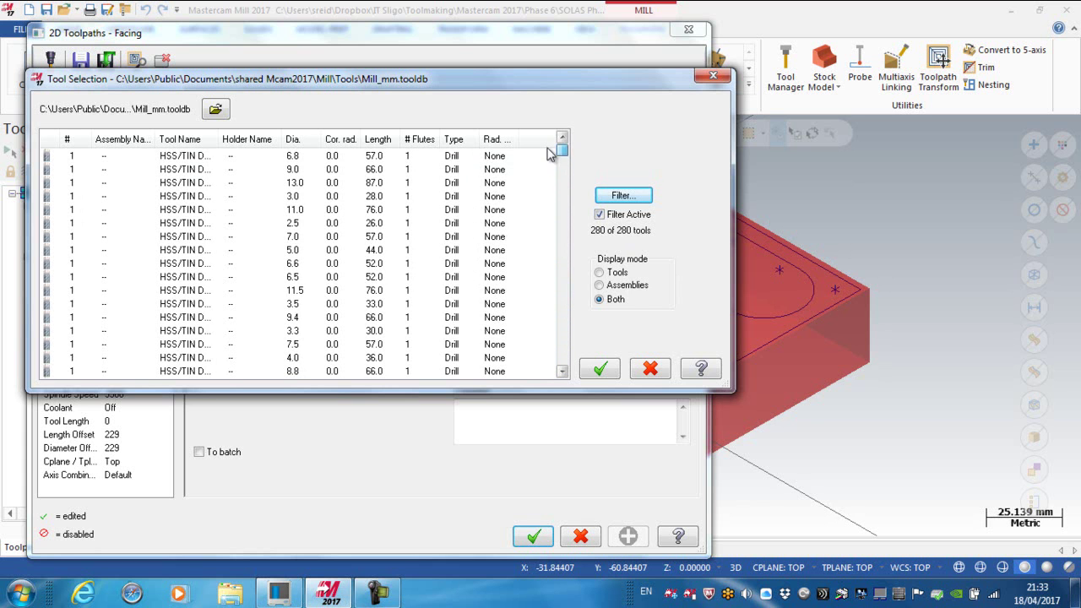
click(622, 196)
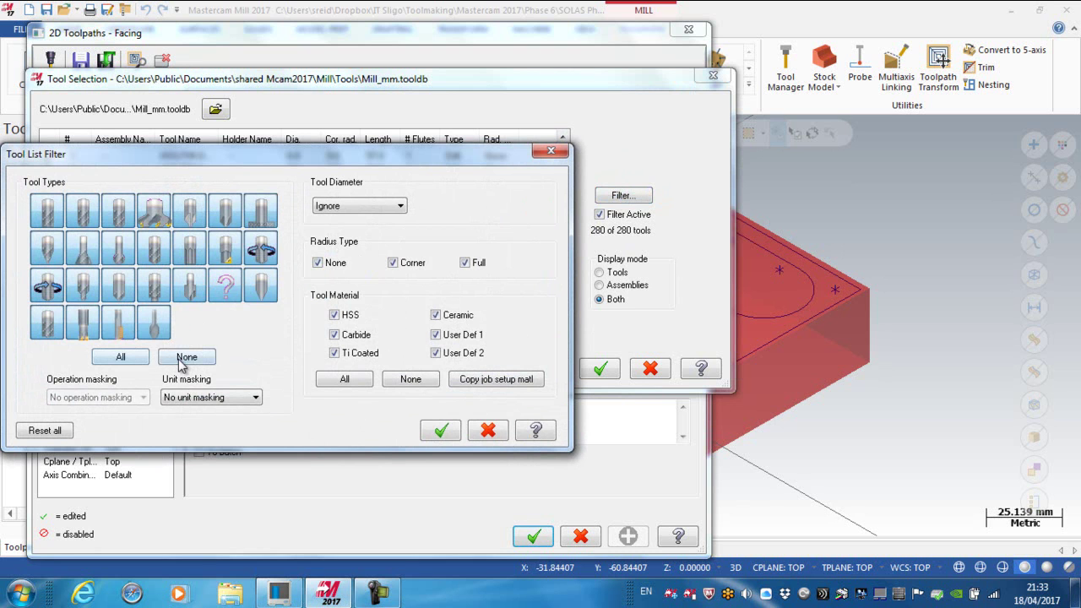
click(187, 357)
click(154, 212)
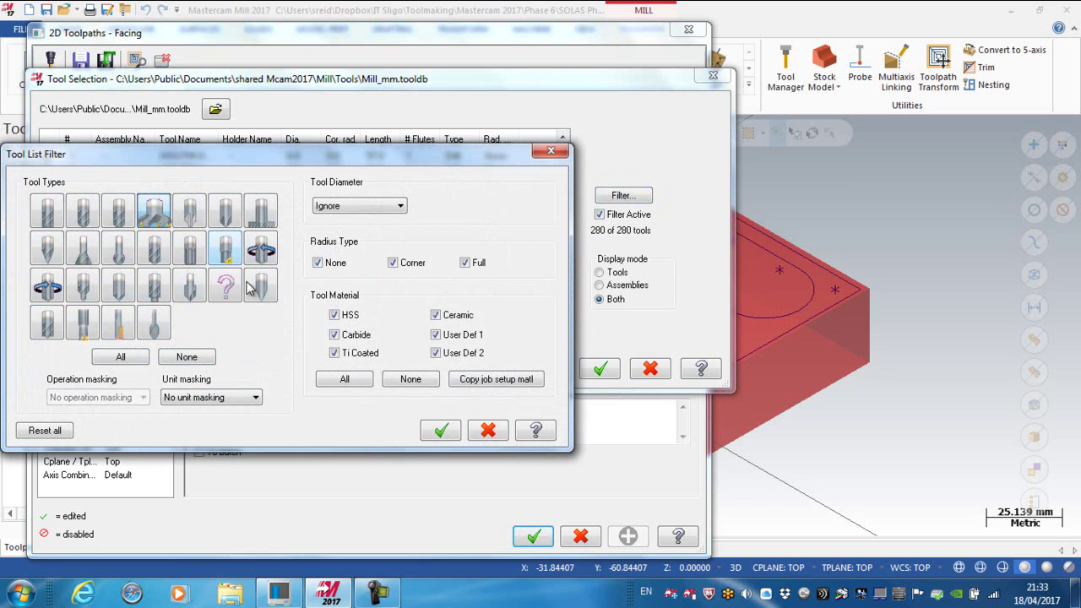
click(440, 432)
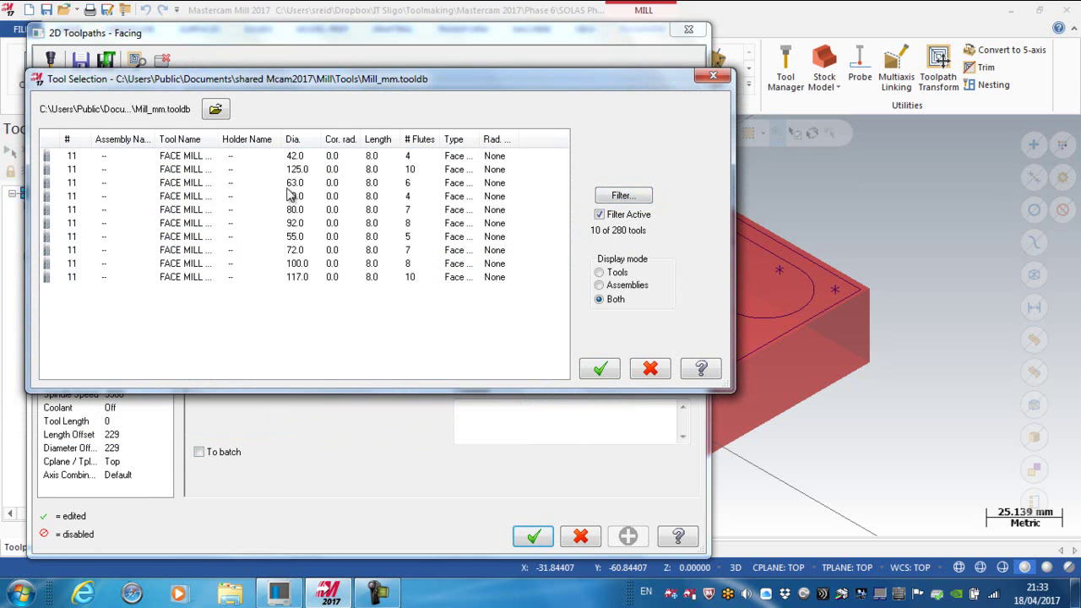
click(186, 183)
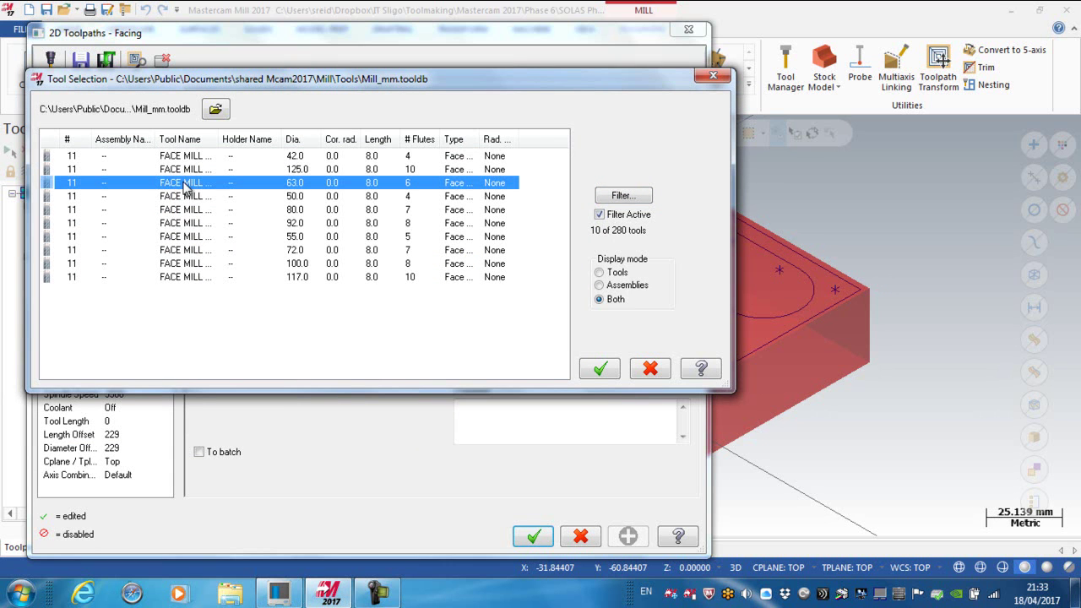
click(600, 371)
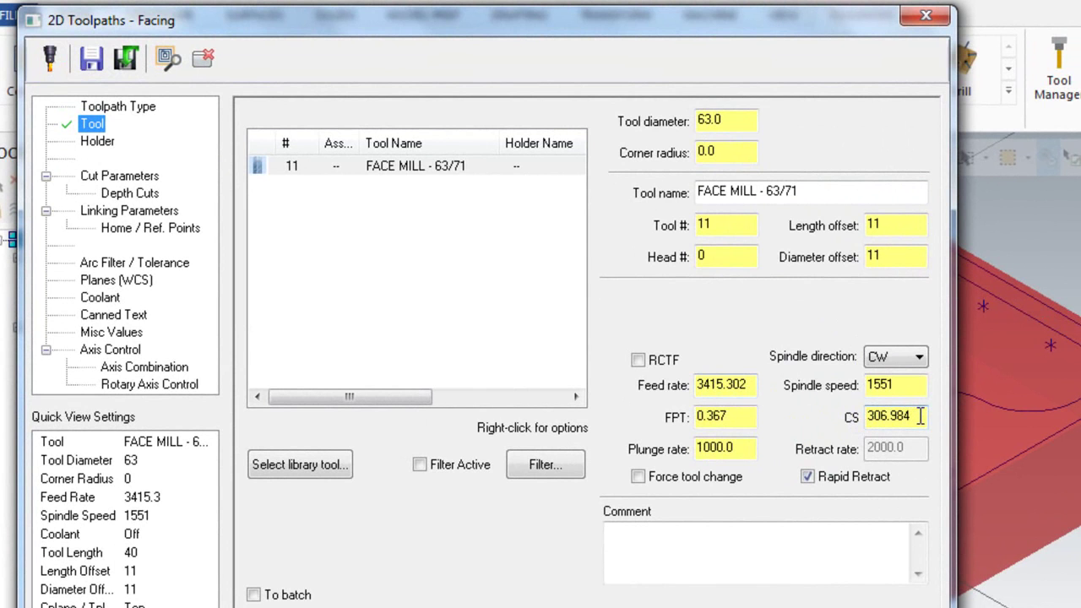
drag(921, 416, 866, 426)
text(300)
key(Return)
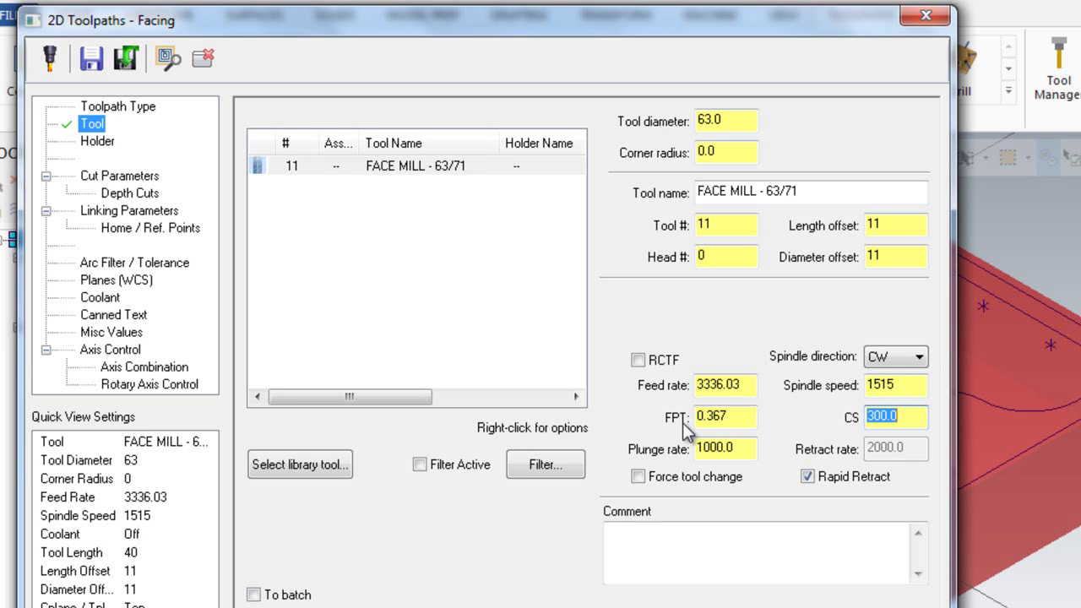
drag(740, 415, 689, 425)
key(BackSpace)
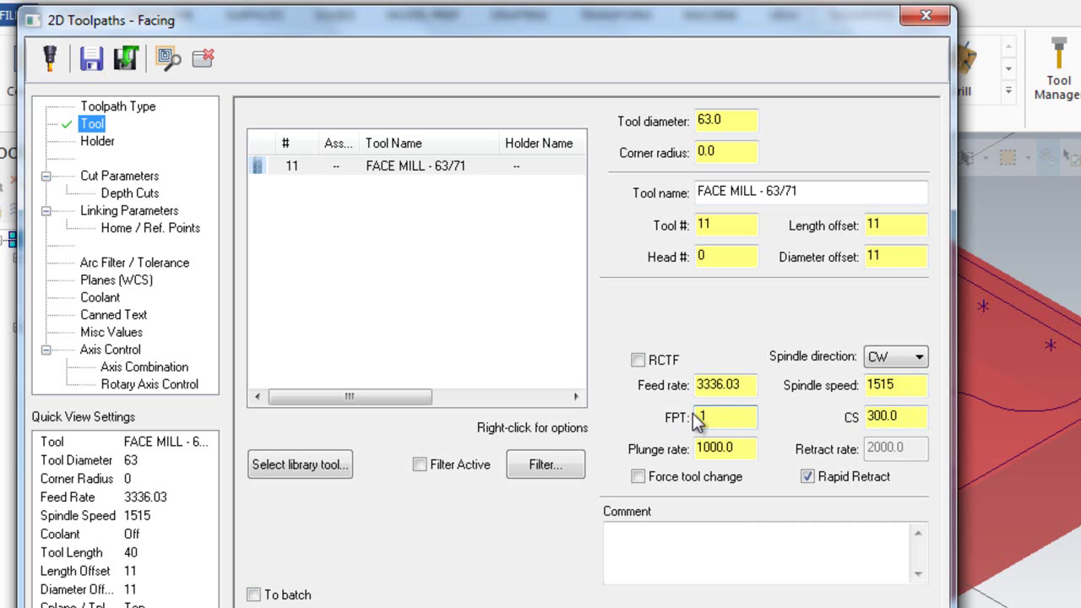
key(Return)
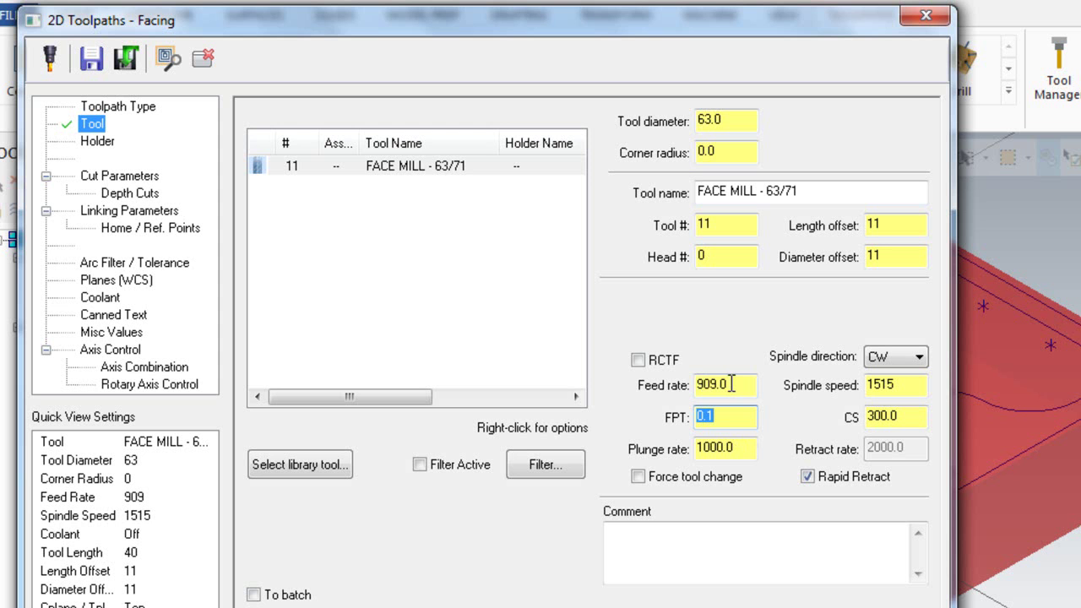
click(402, 168)
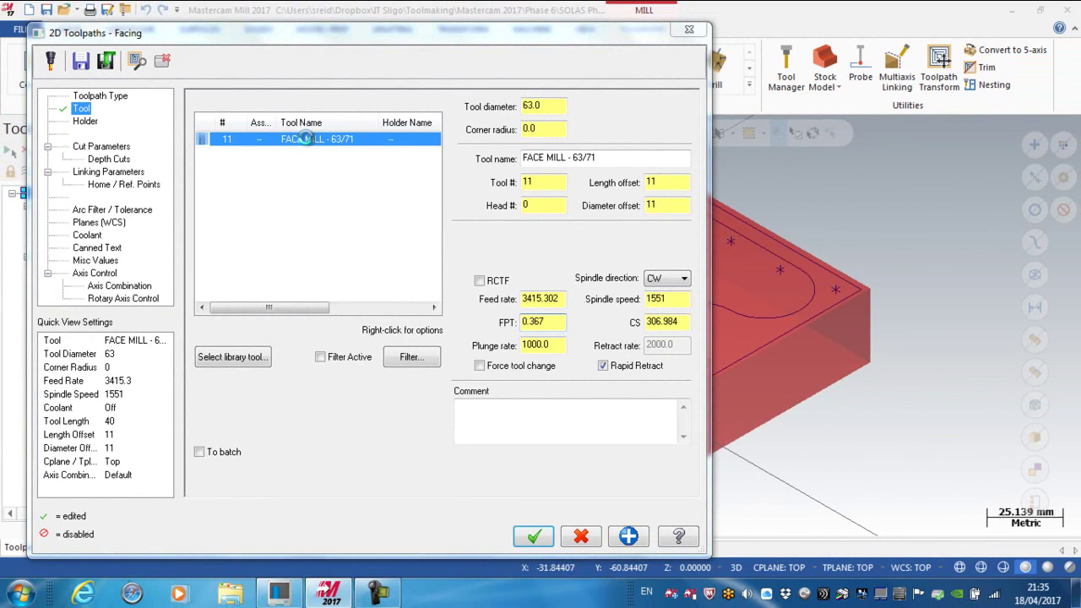
Give the 63 mm face mill 7 flutes, raising the feed rate to 3984.519
double_click(306, 138)
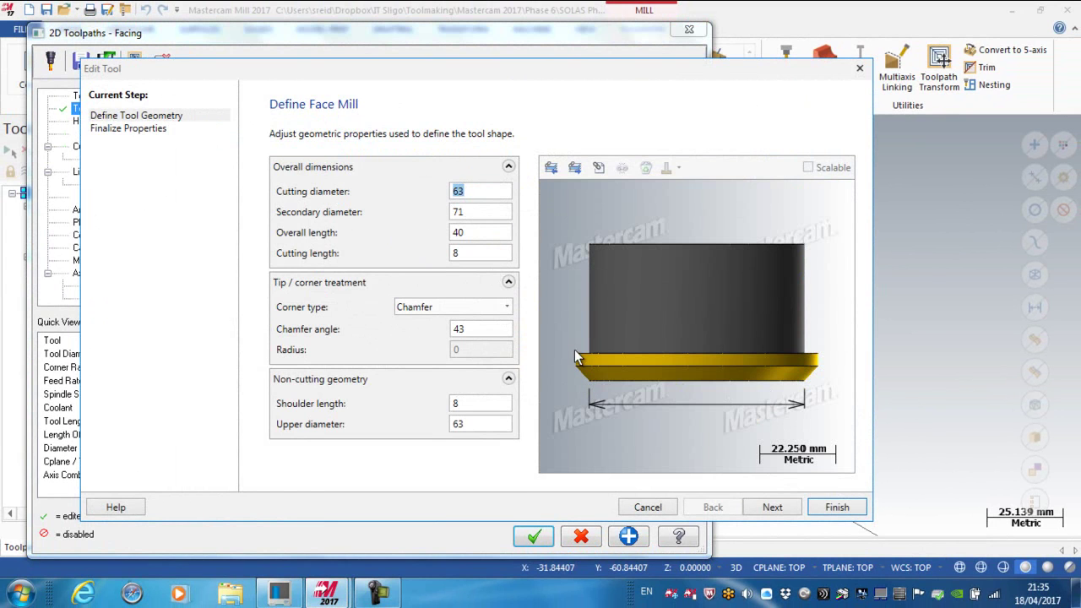
click(473, 212)
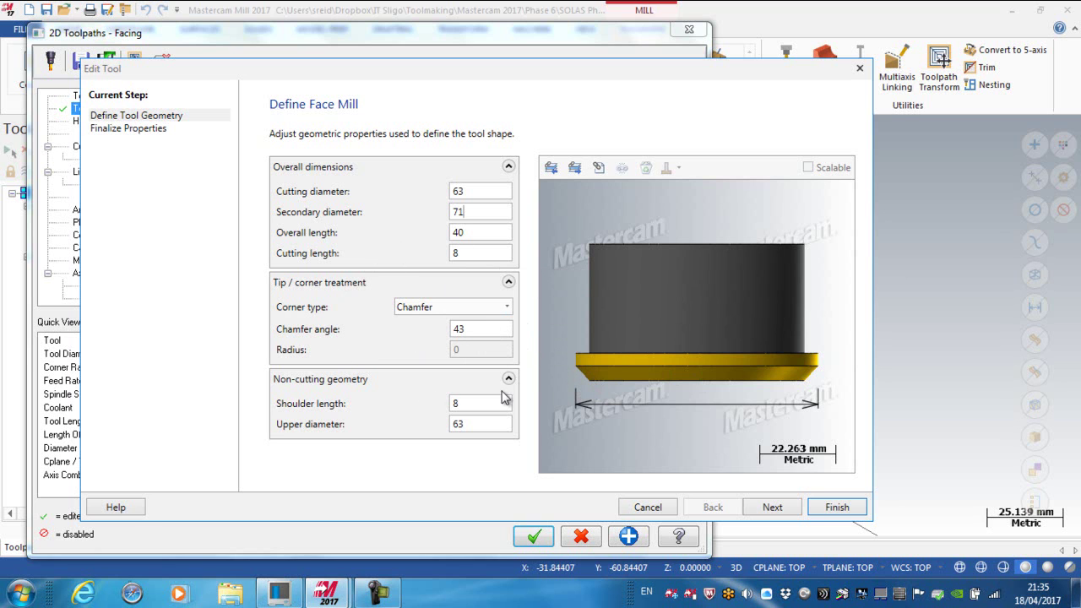
click(772, 507)
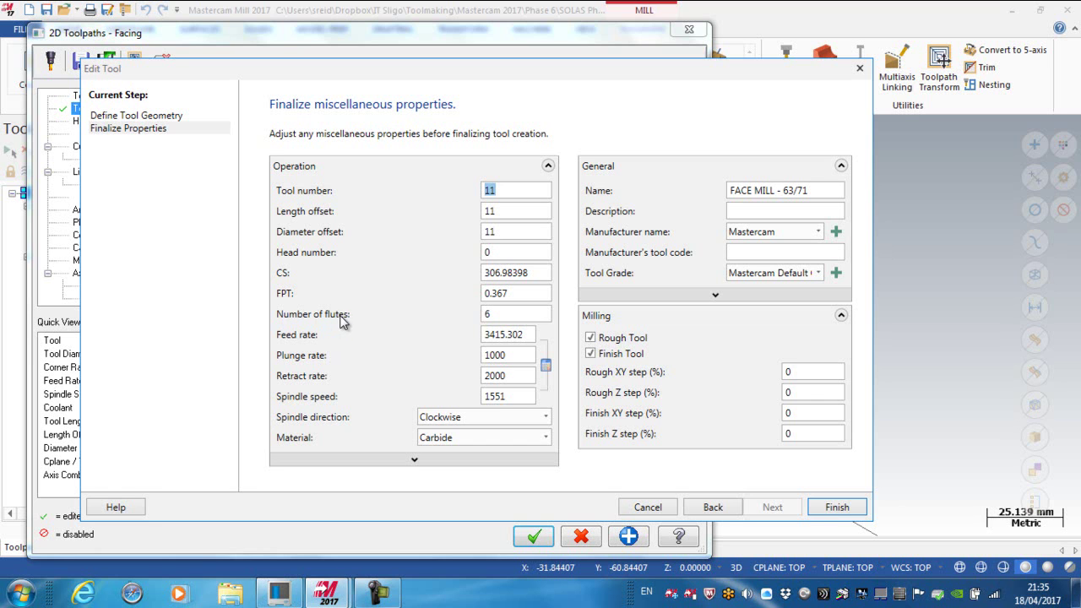
double_click(495, 315)
text(7)
click(836, 510)
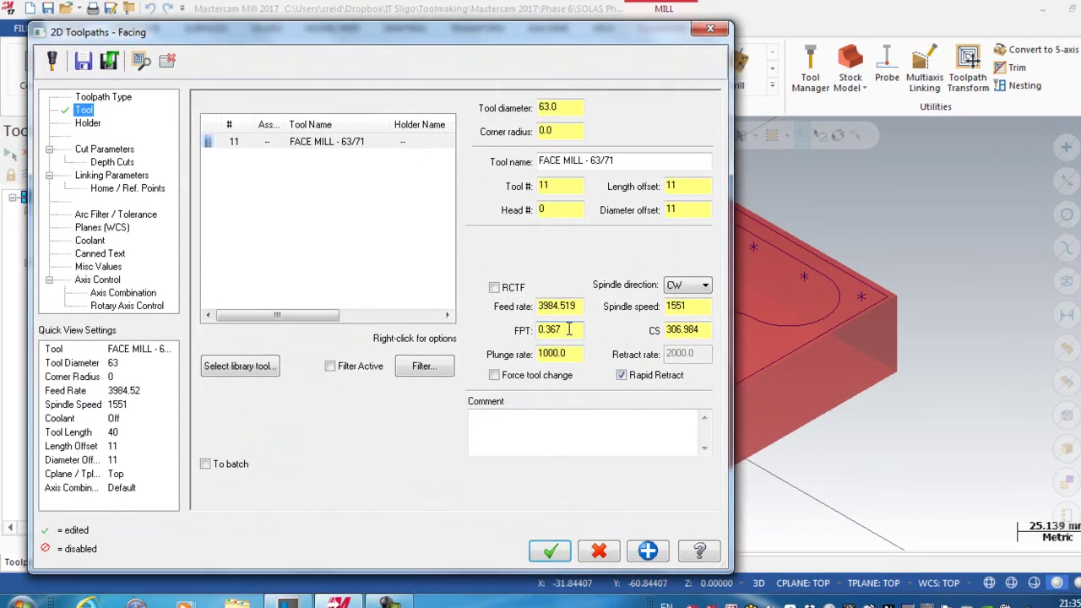
click(569, 330)
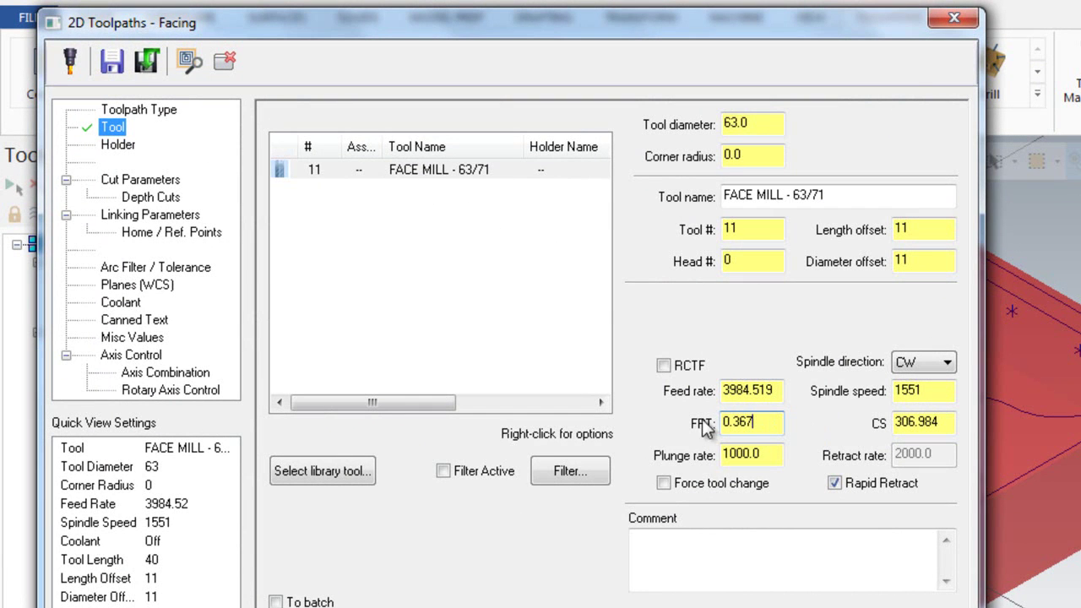
Set cutting speed 300, feed per tooth 0.1, plunge rate 300, and comment 'Face Mill Top'
double_click(938, 427)
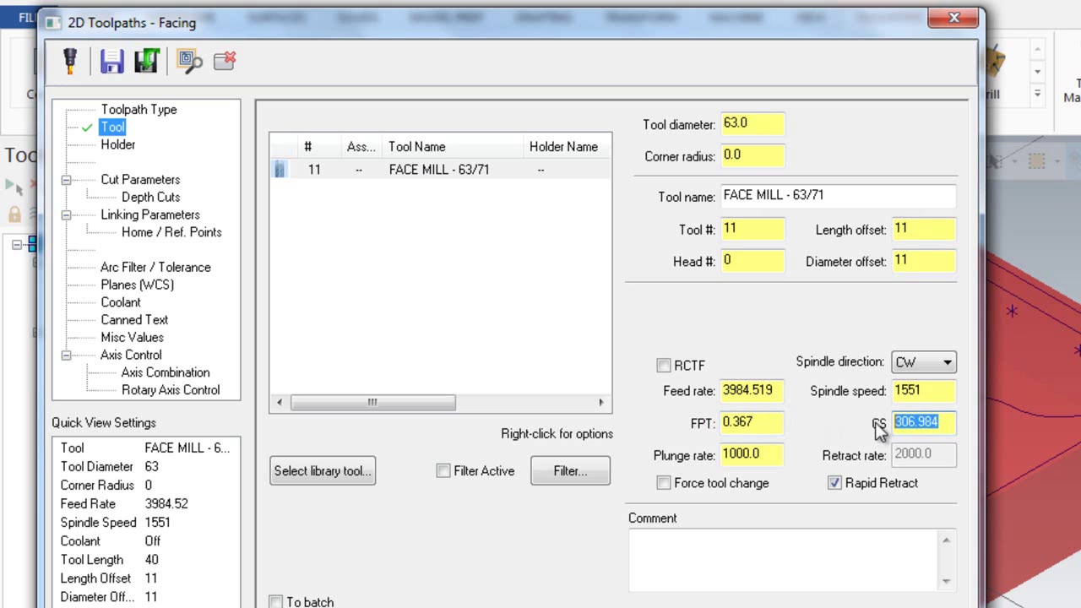
text(300)
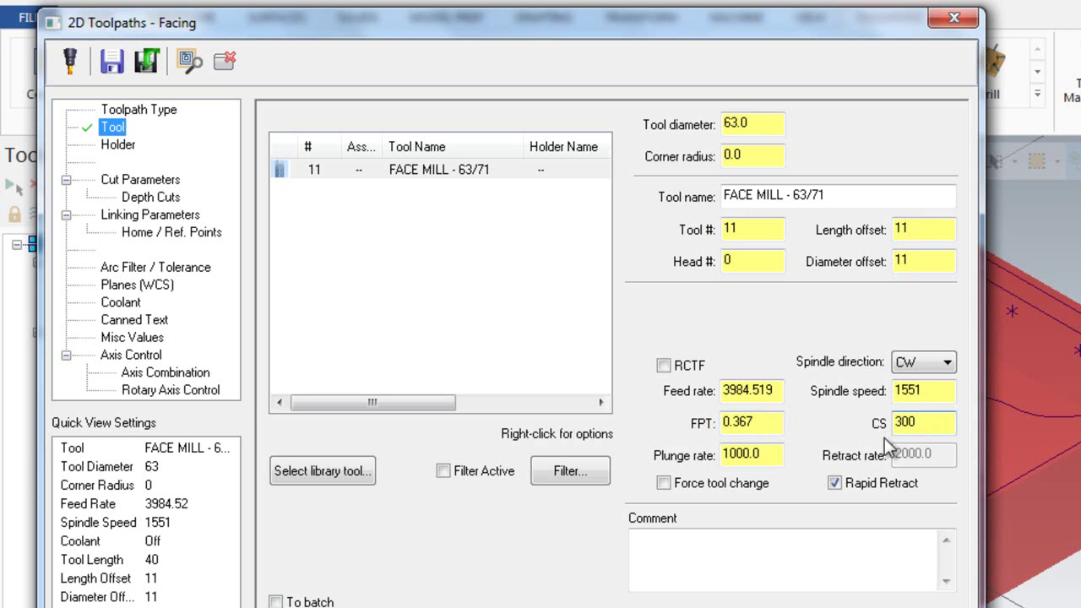
double_click(759, 422)
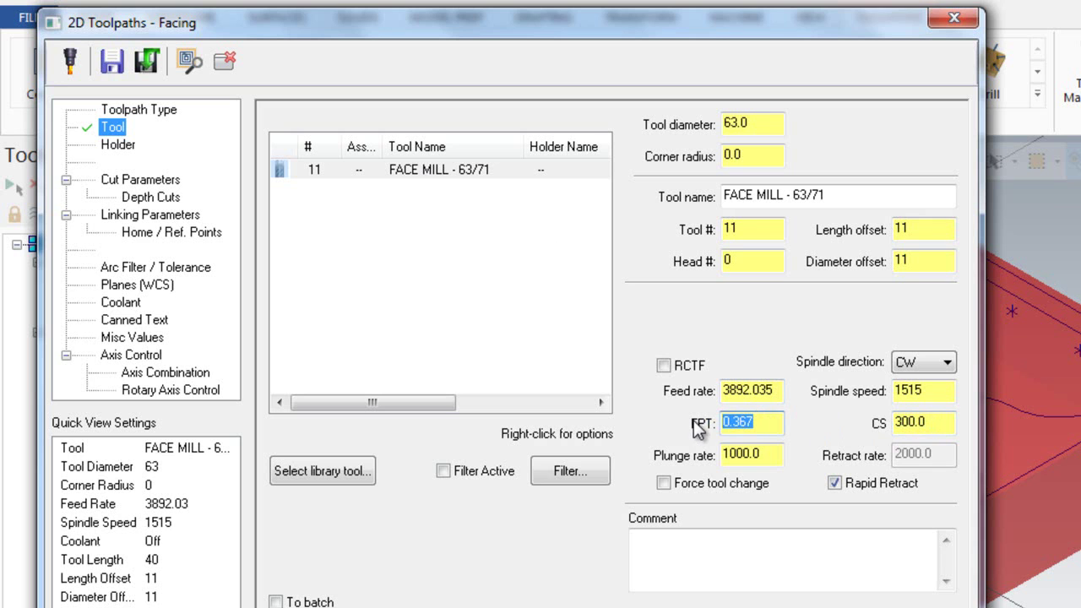
text(.1)
key(Return)
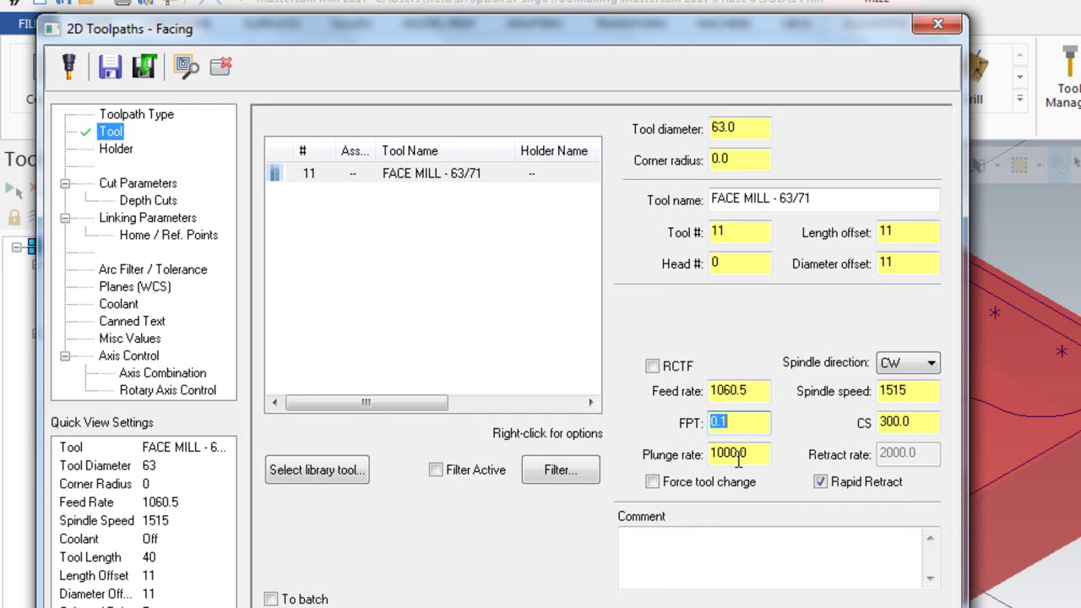
drag(750, 454, 706, 460)
text(300)
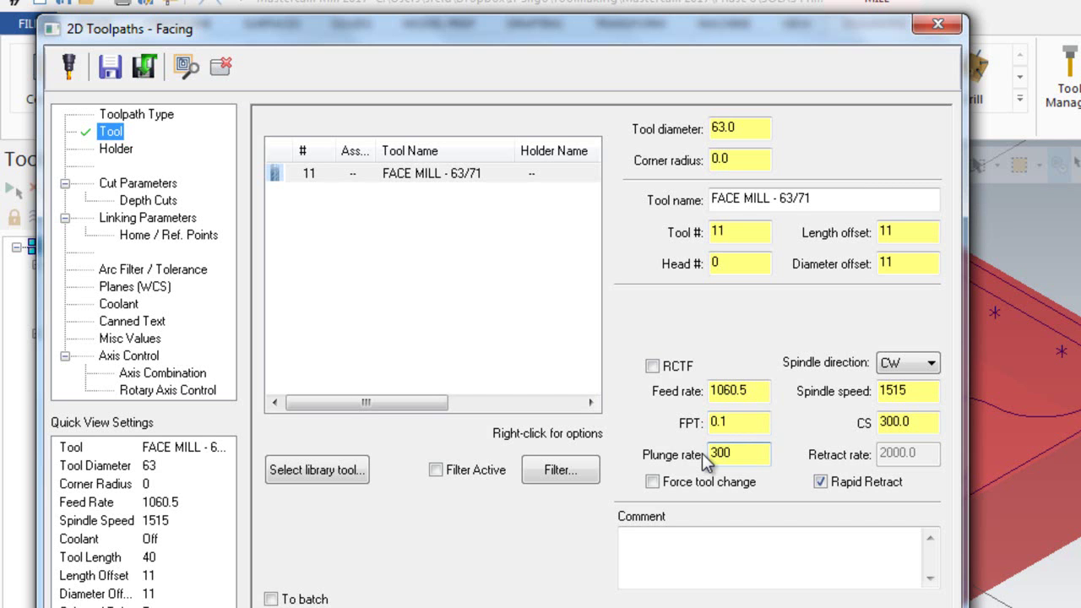
click(636, 546)
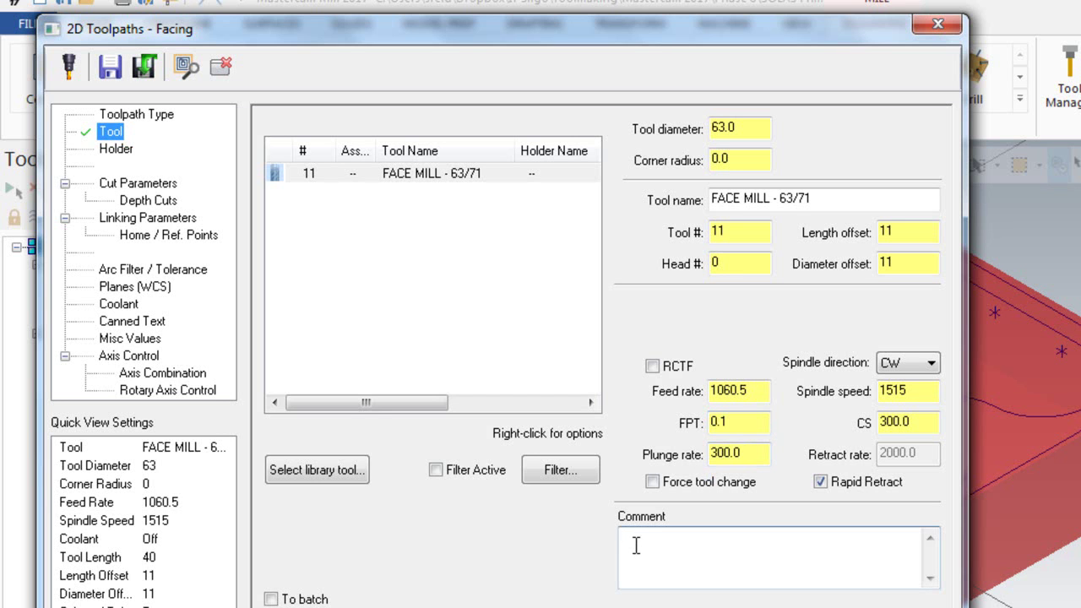
text(Face Mill Top)
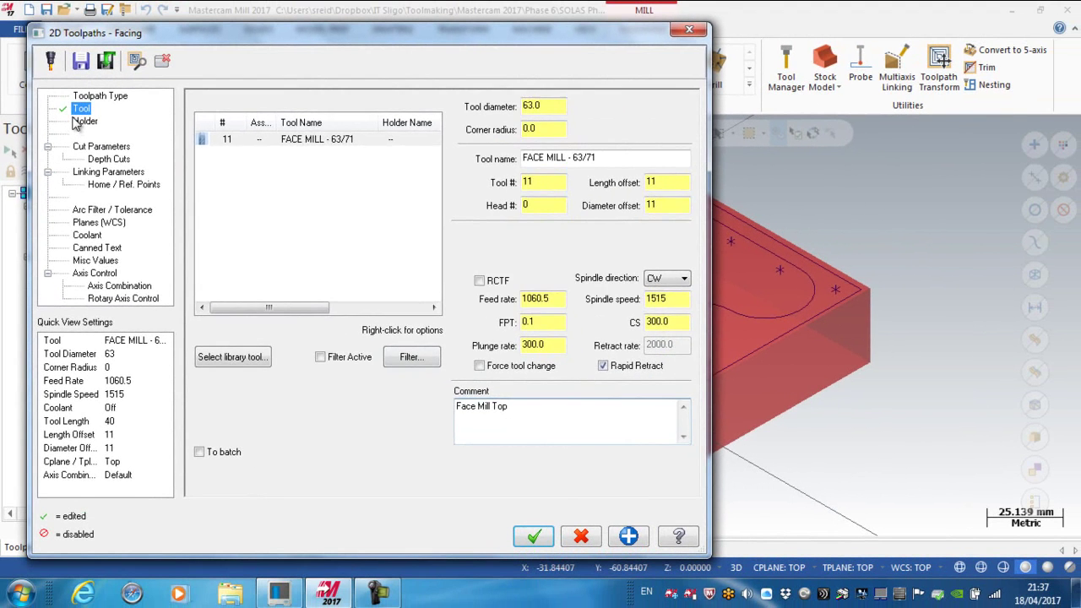
Set the facing's stock to leave on floors to 0.0 in Cut Parameters
click(106, 152)
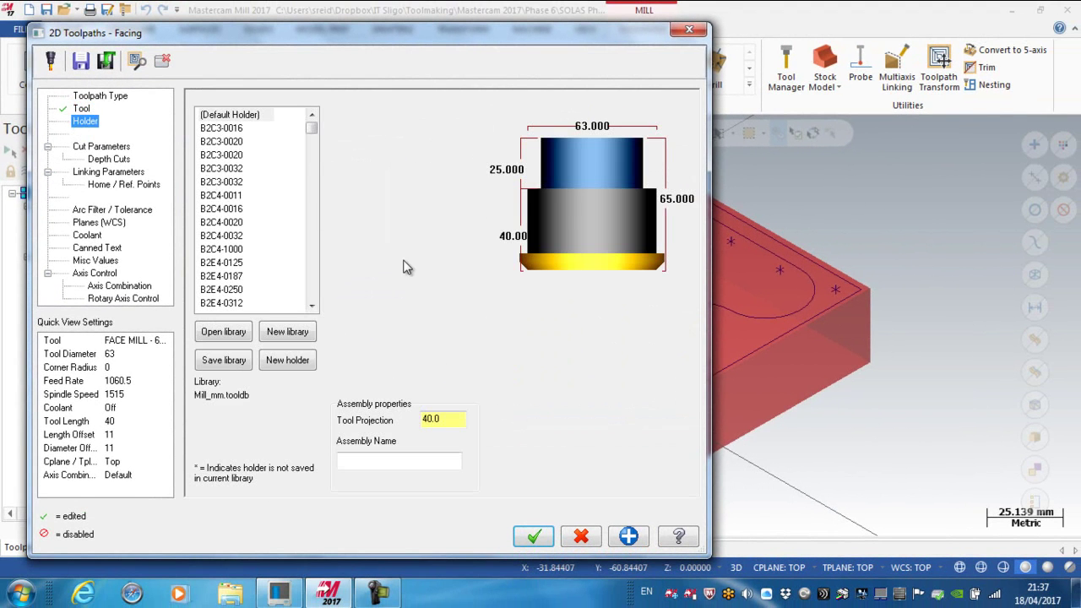
click(585, 187)
click(101, 147)
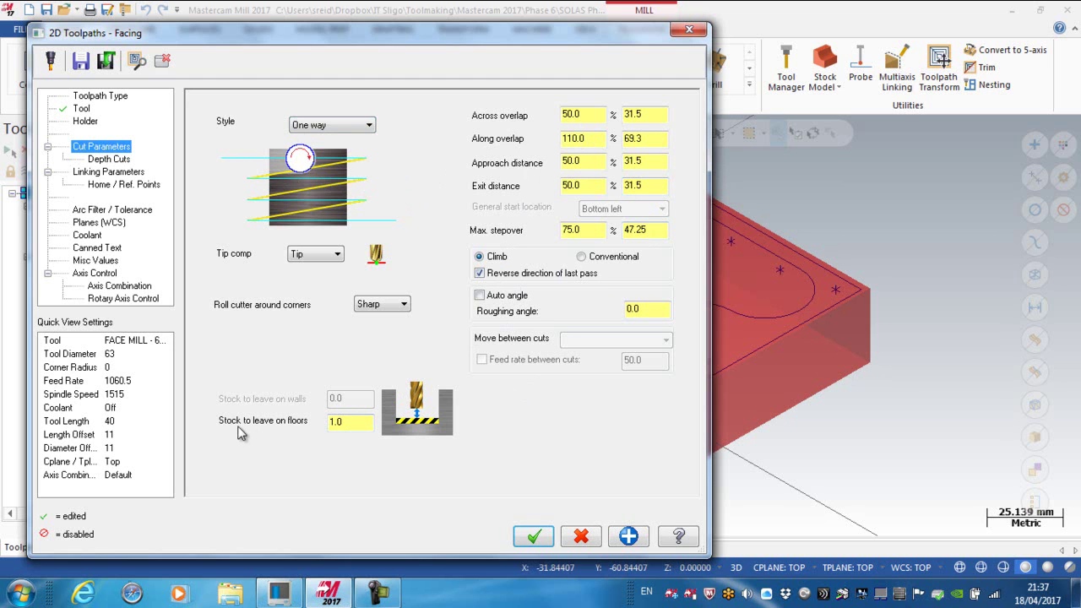
drag(337, 423, 322, 426)
text(0)
key(Return)
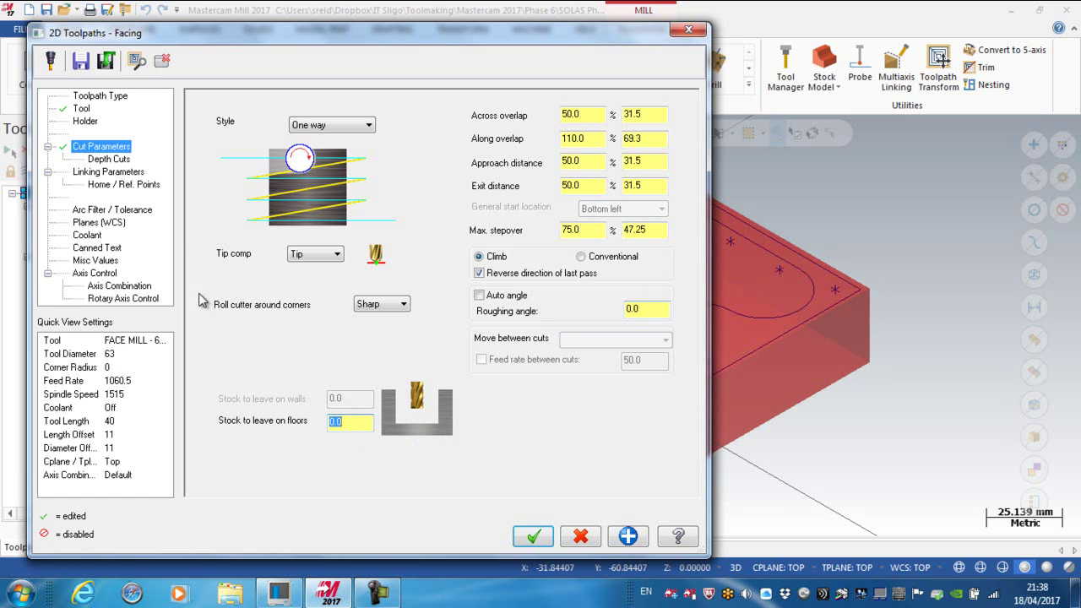
Uncheck Depth cuts so the face mill takes a single pass
click(105, 159)
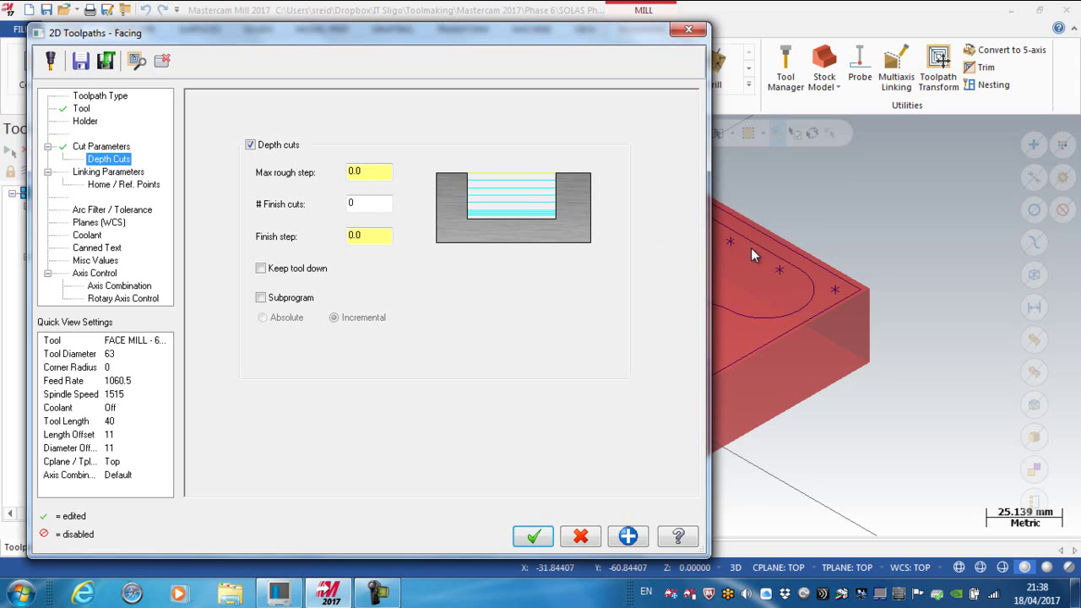
click(250, 145)
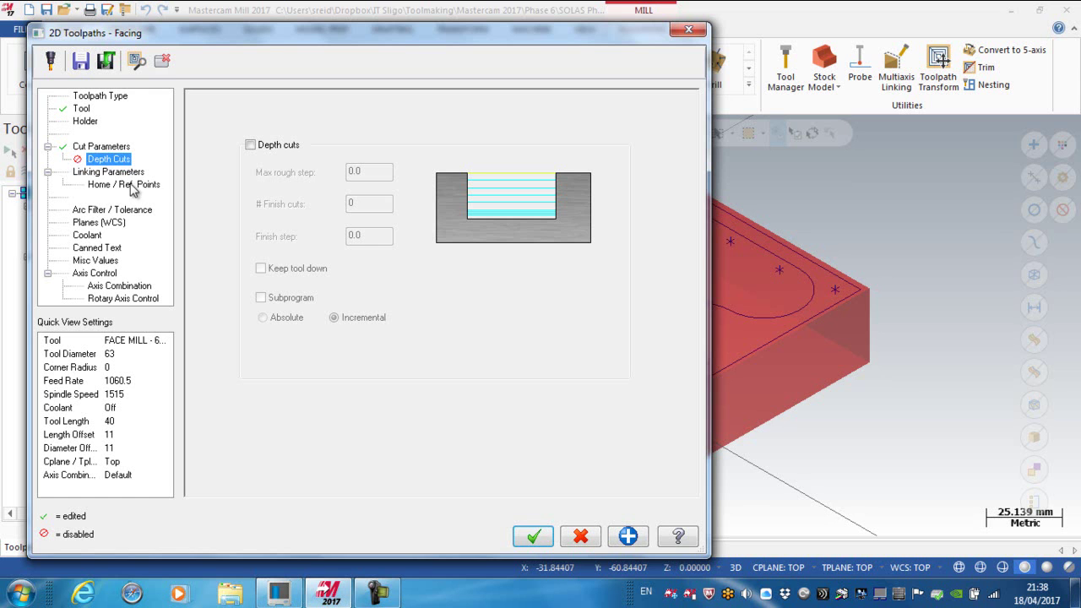
Make retract 25.0, feed plane 10.0 and depth 0.0 absolute in Linking Parameters
click(97, 173)
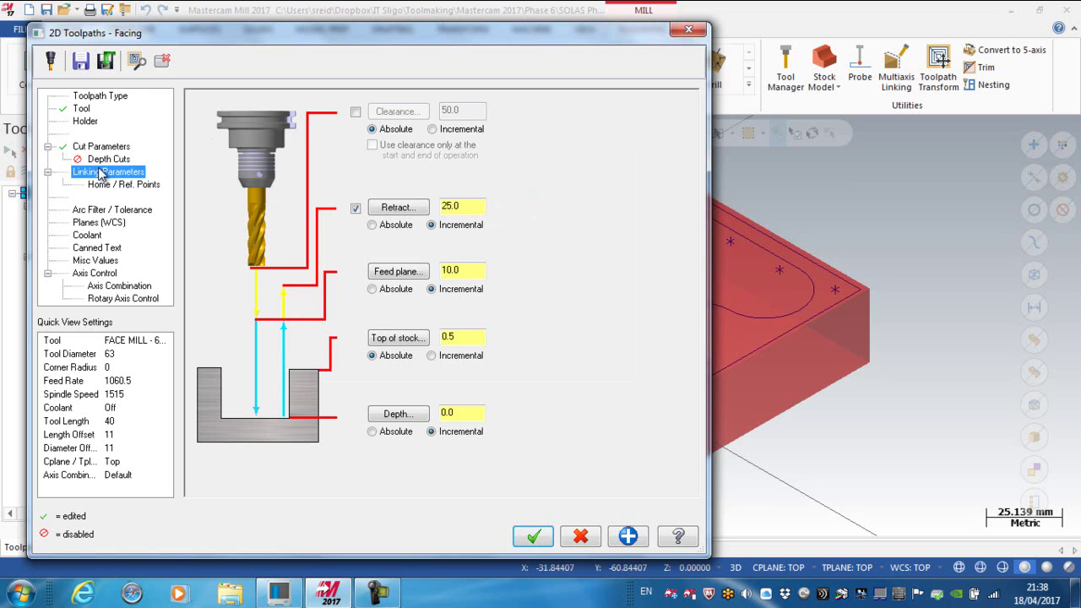
click(103, 149)
click(372, 225)
click(372, 289)
click(373, 432)
click(464, 207)
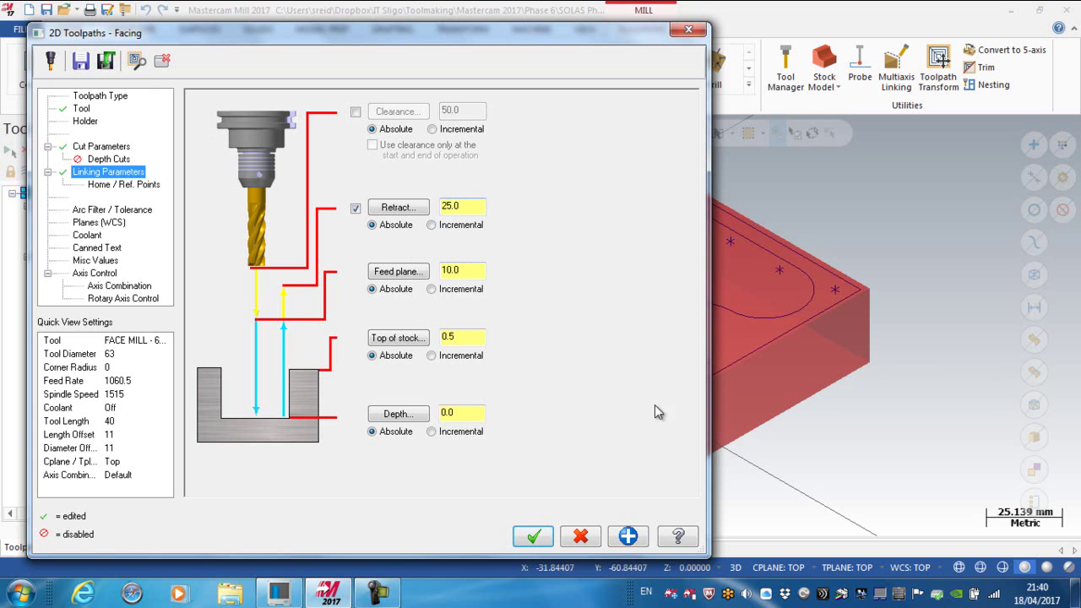
Accept the facing settings and zoom out to see the one-way passes over the red block
click(534, 539)
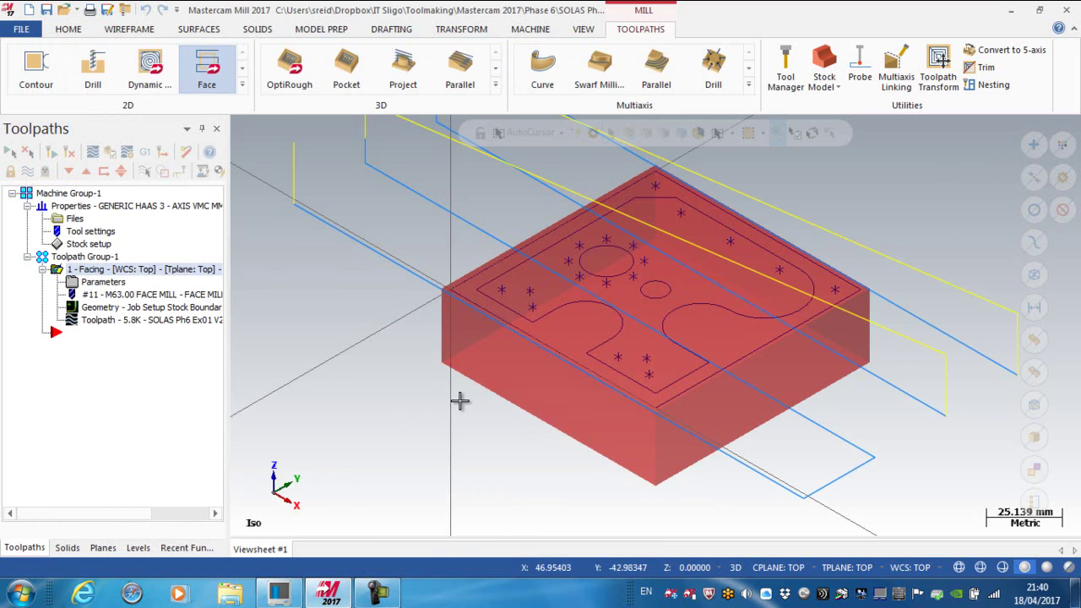
scroll(461, 402, up, 1)
scroll(460, 401, down, 3)
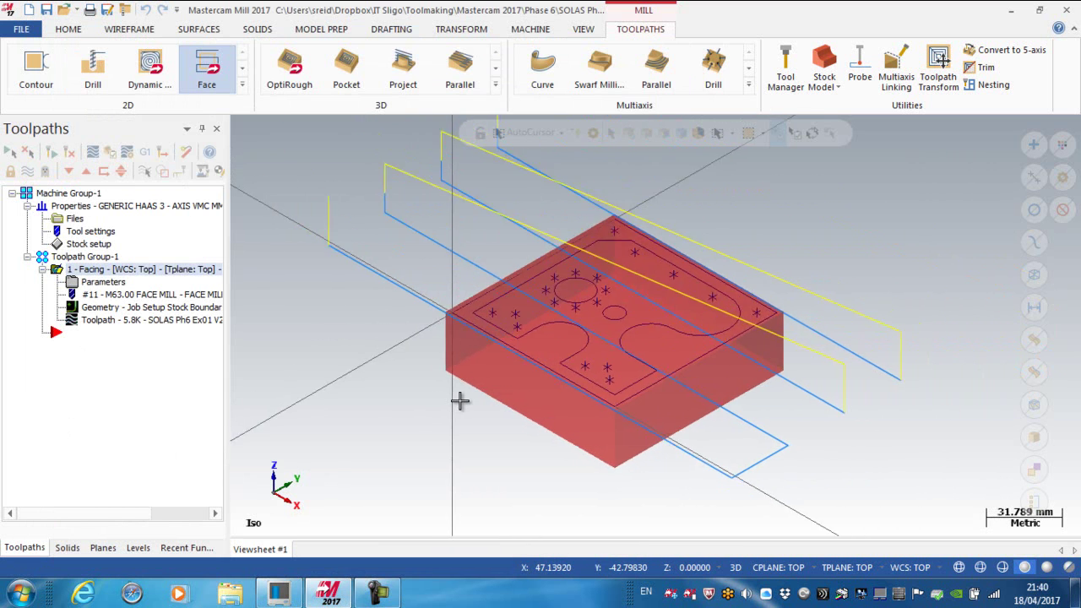
scroll(460, 402, down, 1)
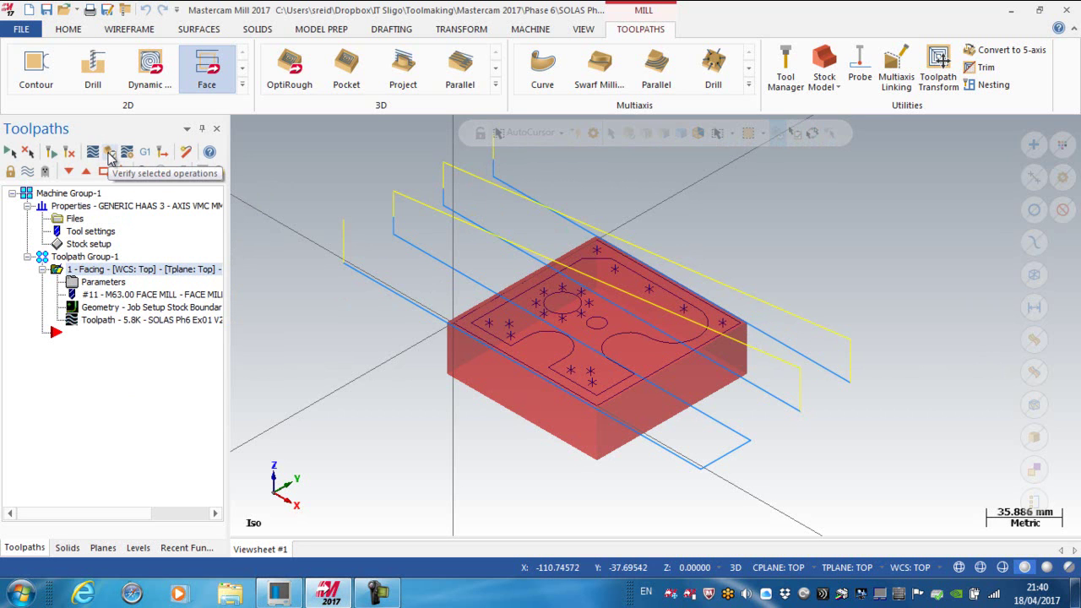
click(109, 157)
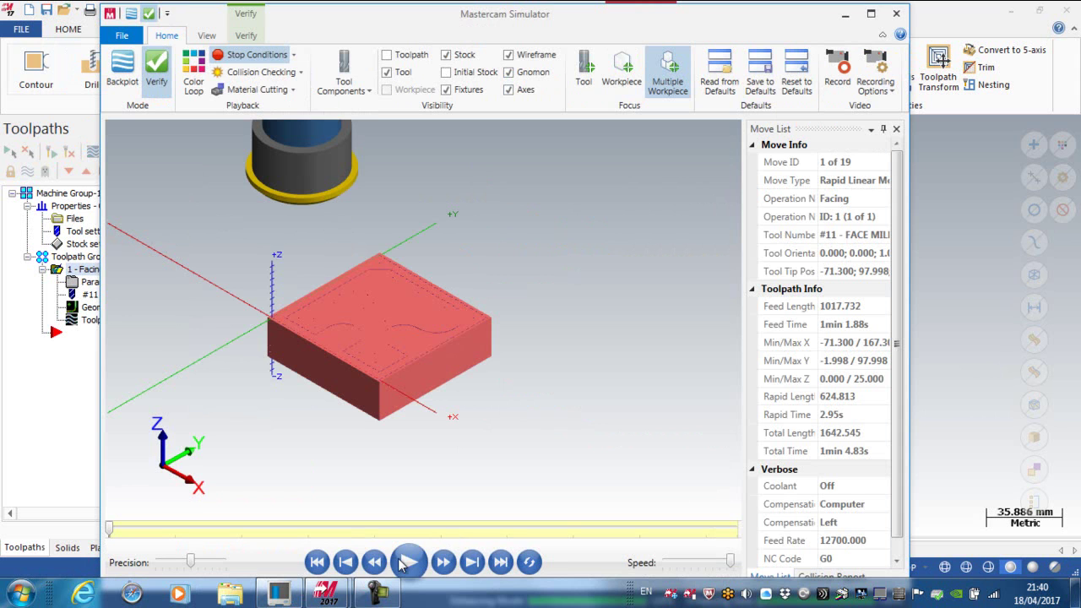
click(410, 563)
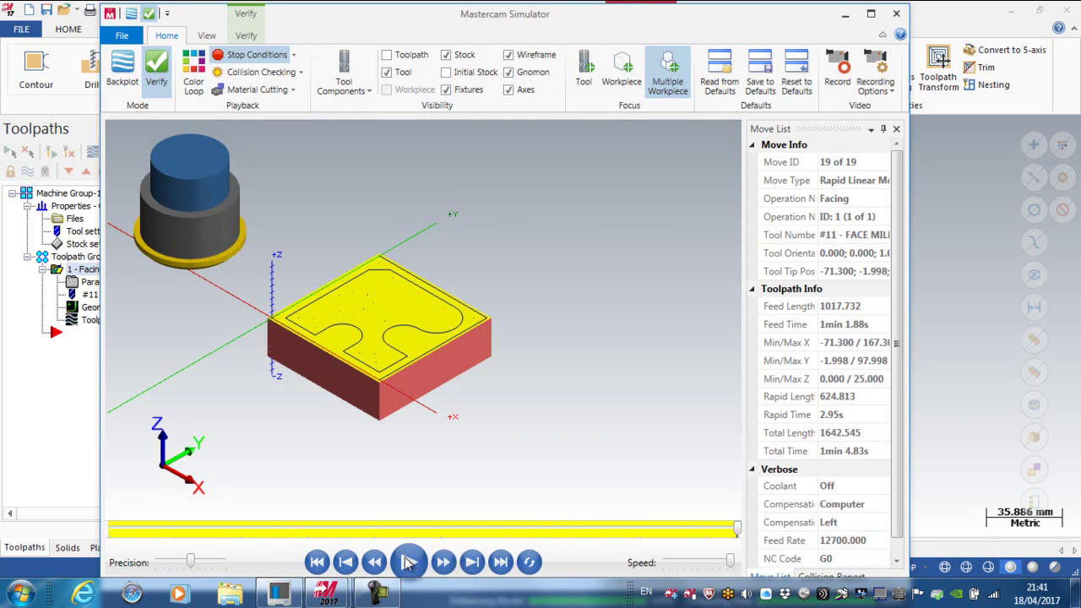
click(316, 563)
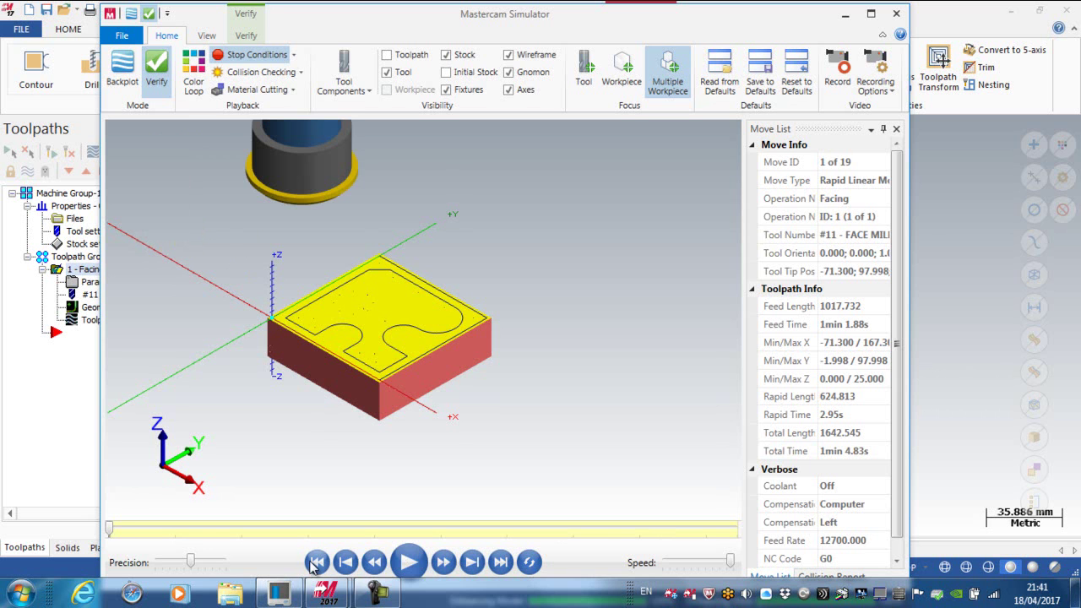
click(411, 562)
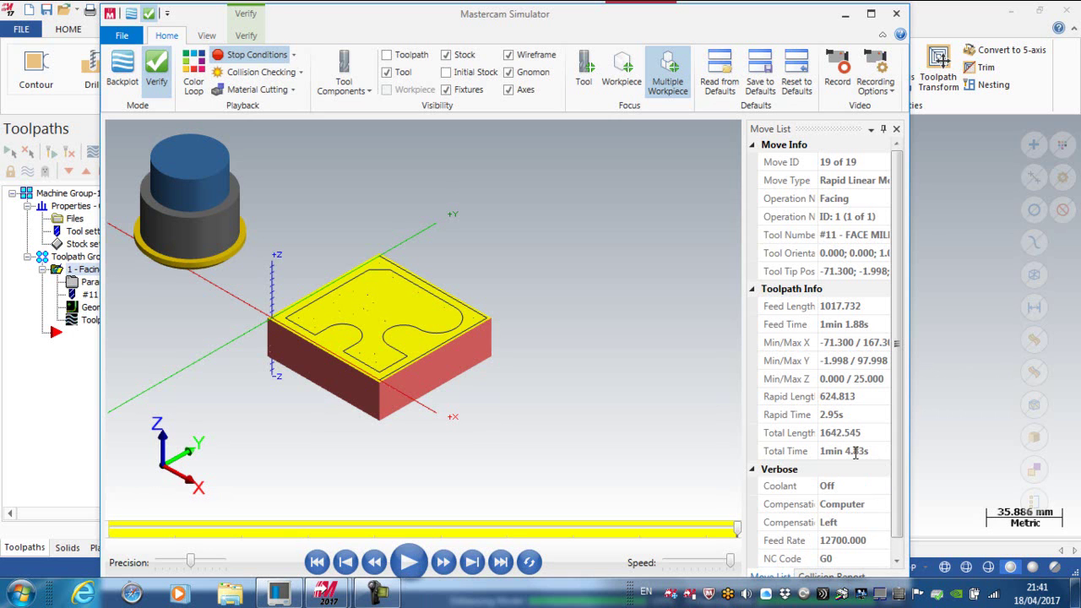
click(898, 17)
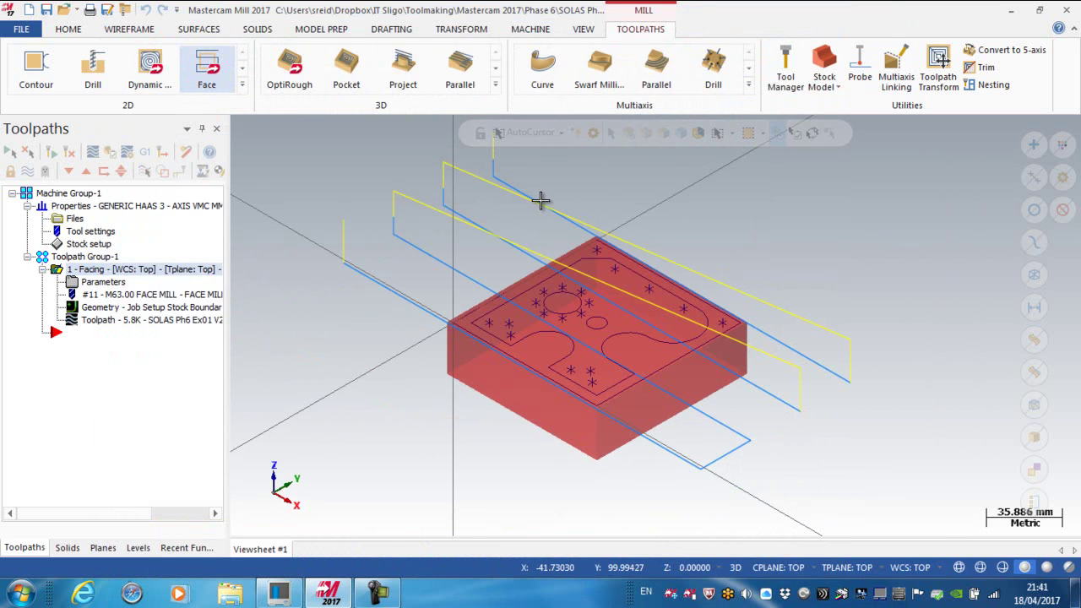